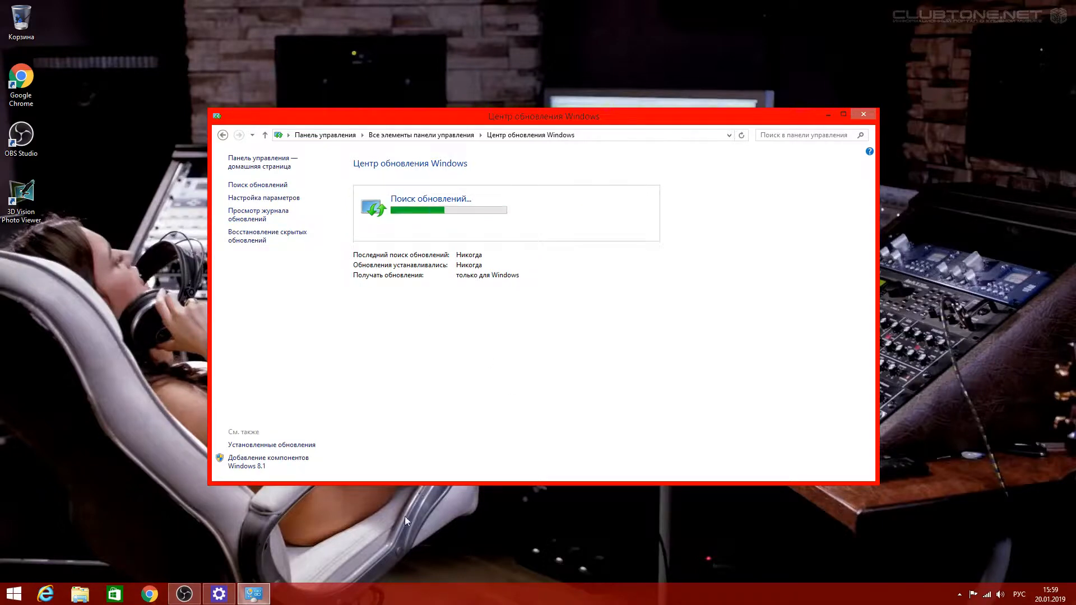
{"action": "left_click", "coordinate": [184, 594]}
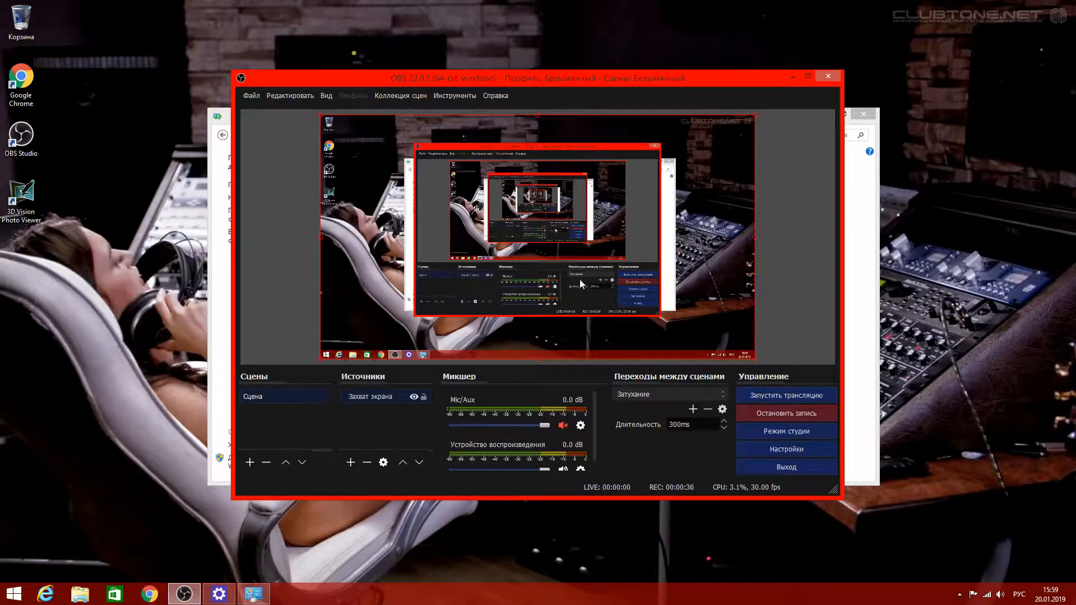
{"action": "left_click_drag", "start_coordinate": [473, 72], "coordinate": [660, 321]}
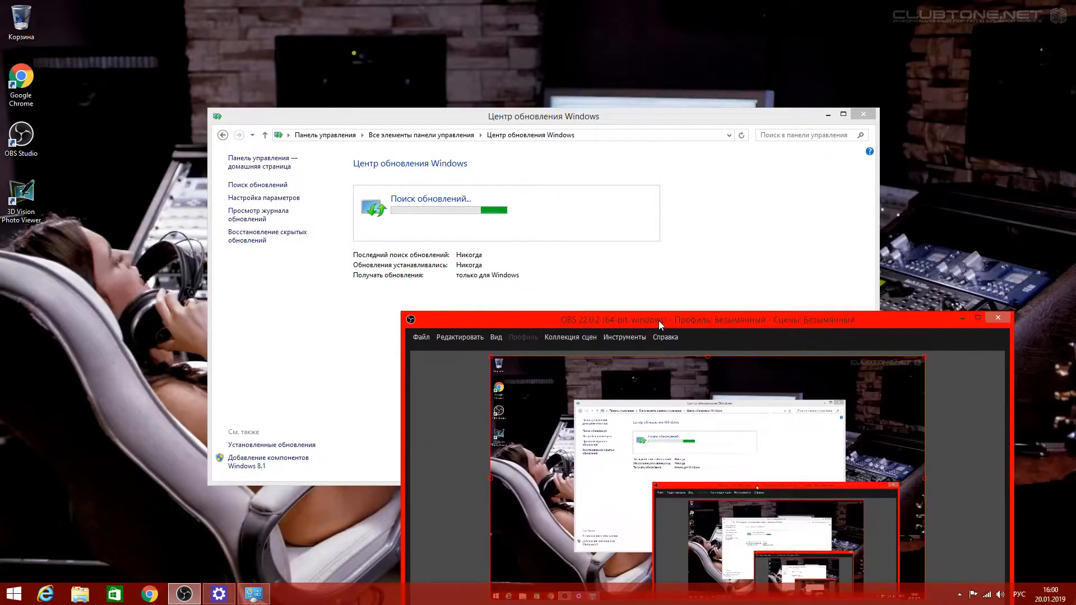
{"action": "left_click", "coordinate": [954, 312]}
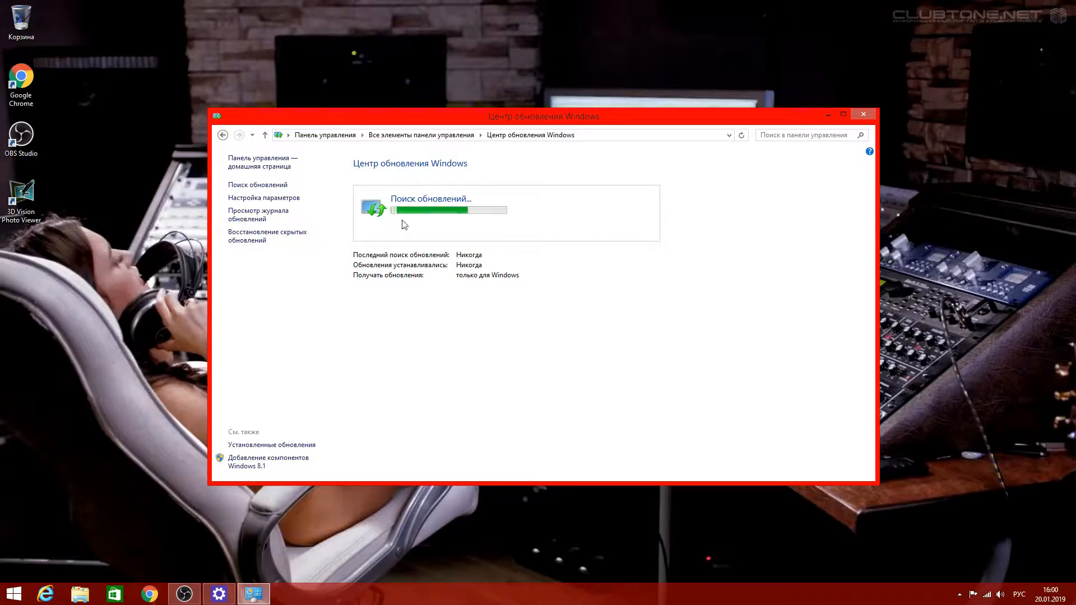
Step: Set important updates to "Не проверять наличие обновлений (не рекомендуется)", turn off recommended updates, save the settings, and minimize Windows Update
{"action": "left_click", "coordinate": [294, 198]}
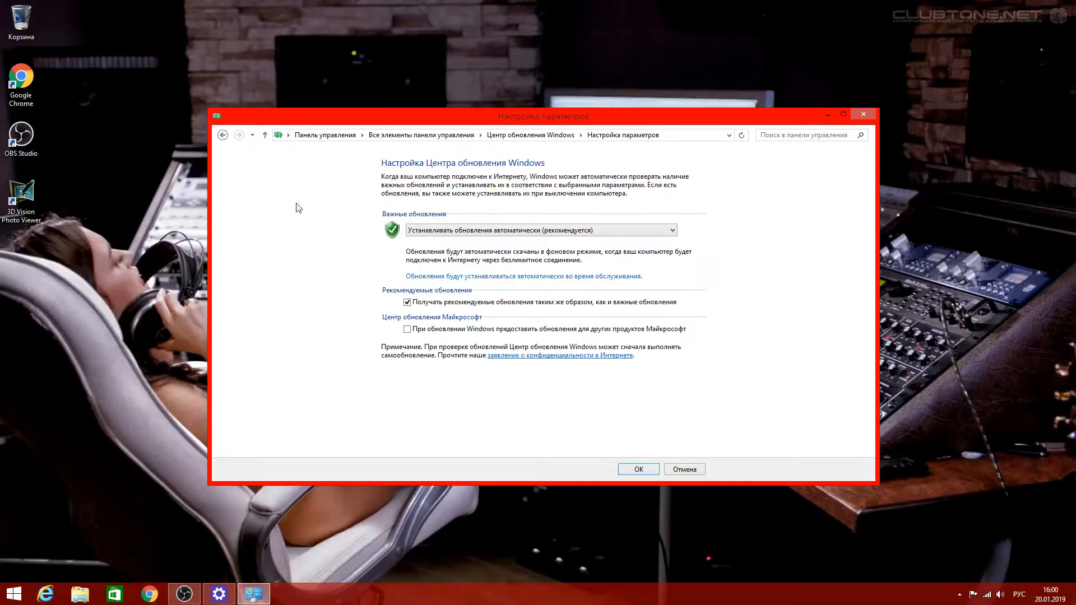
{"action": "left_click", "coordinate": [489, 232]}
{"action": "left_click", "coordinate": [489, 260]}
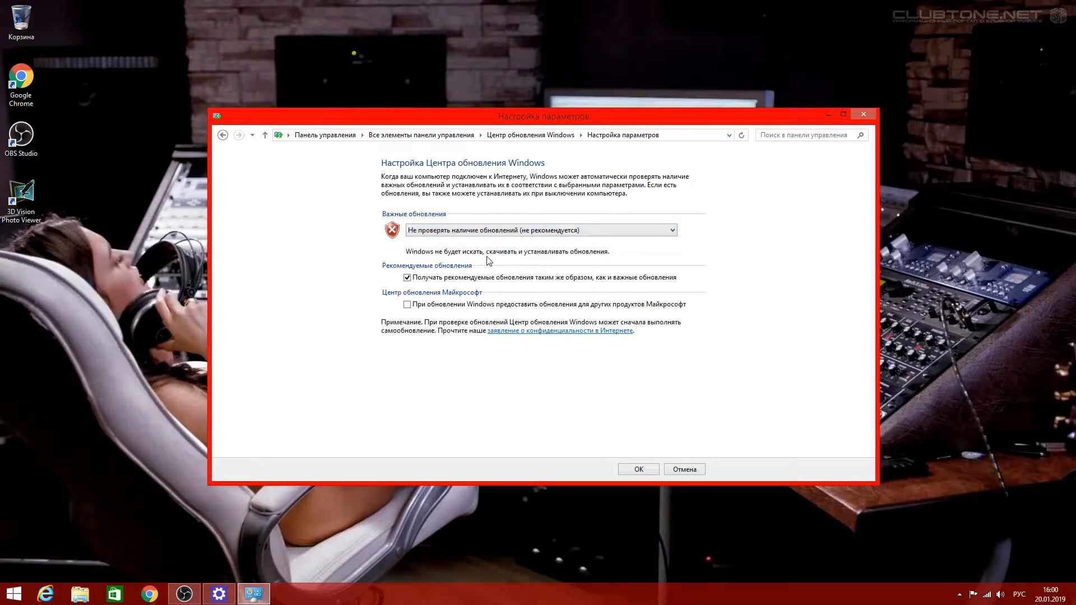
{"action": "left_click", "coordinate": [491, 278]}
{"action": "left_click", "coordinate": [639, 470]}
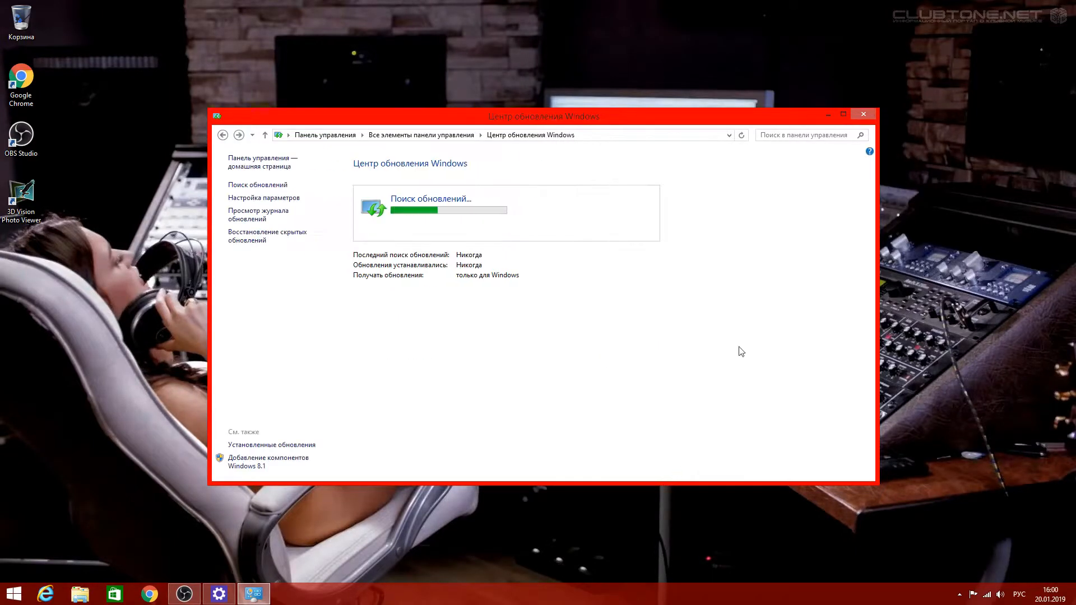
{"action": "left_click", "coordinate": [828, 115]}
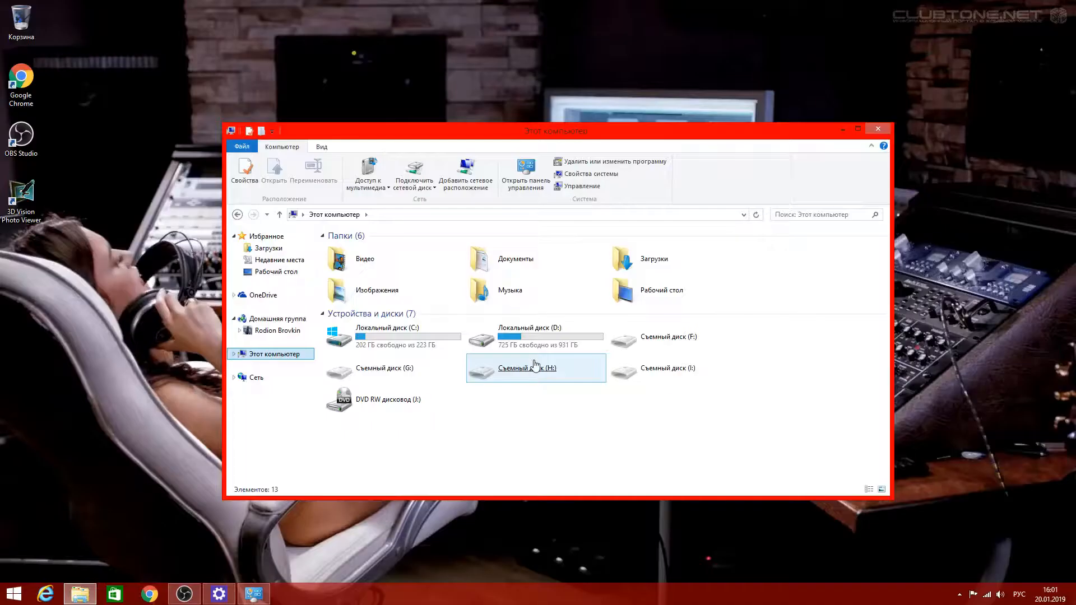
Step: Open the drivers folder on drive D: under Программы для windows > Программы для windows > Программы
{"action": "double_click", "coordinate": [501, 370]}
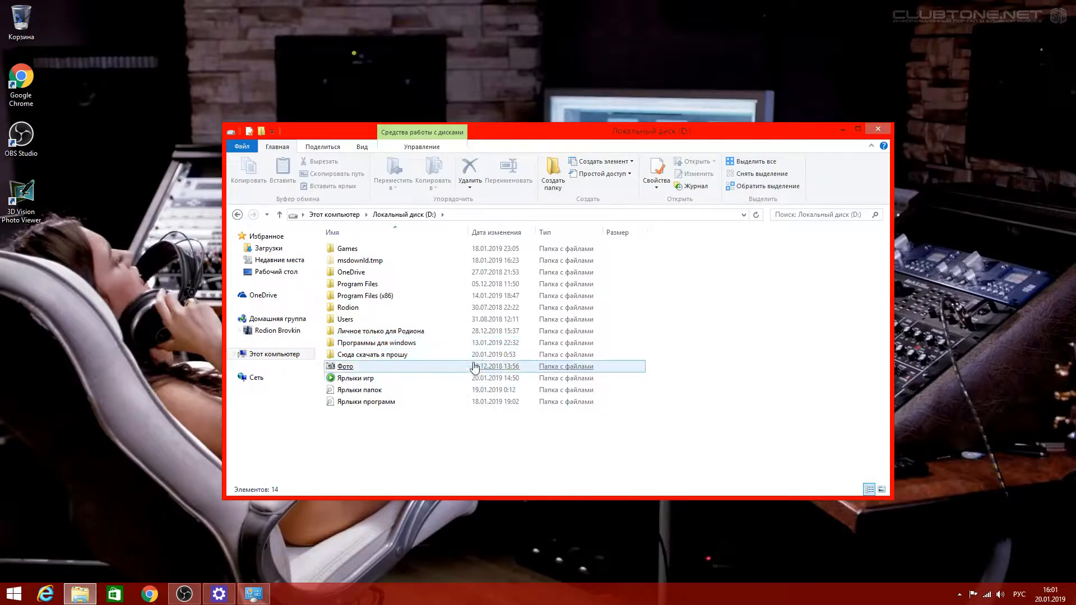
{"action": "double_click", "coordinate": [398, 343]}
{"action": "double_click", "coordinate": [377, 272]}
{"action": "double_click", "coordinate": [375, 284]}
{"action": "left_click", "coordinate": [382, 297]}
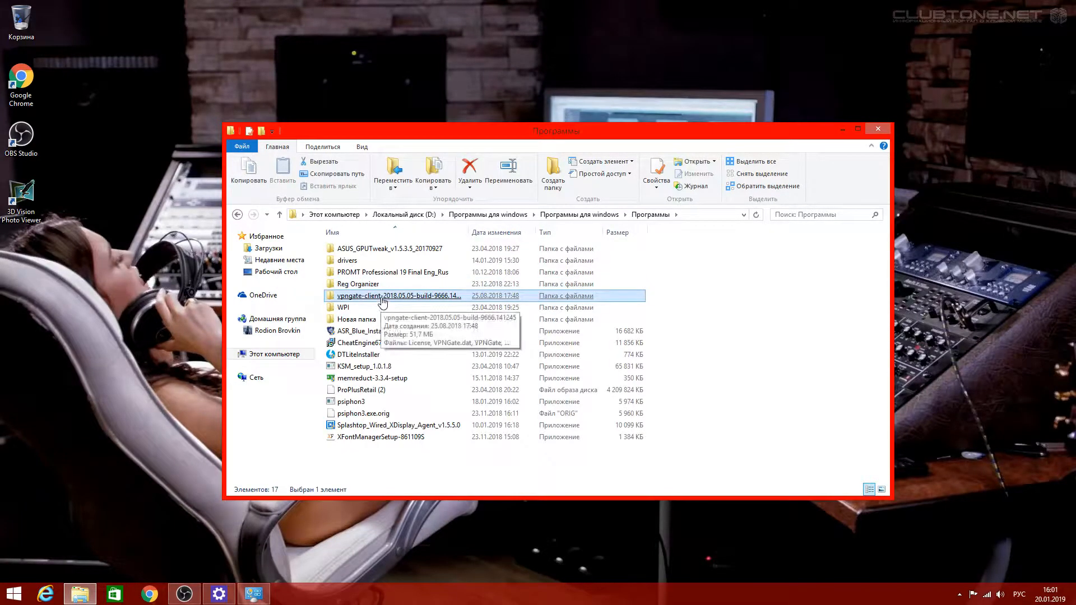
{"action": "double_click", "coordinate": [349, 261]}
Step: Run the windows8.1-kb4480963-x64 standalone installer and agree to install security update KB4480963
{"action": "left_click", "coordinate": [370, 296]}
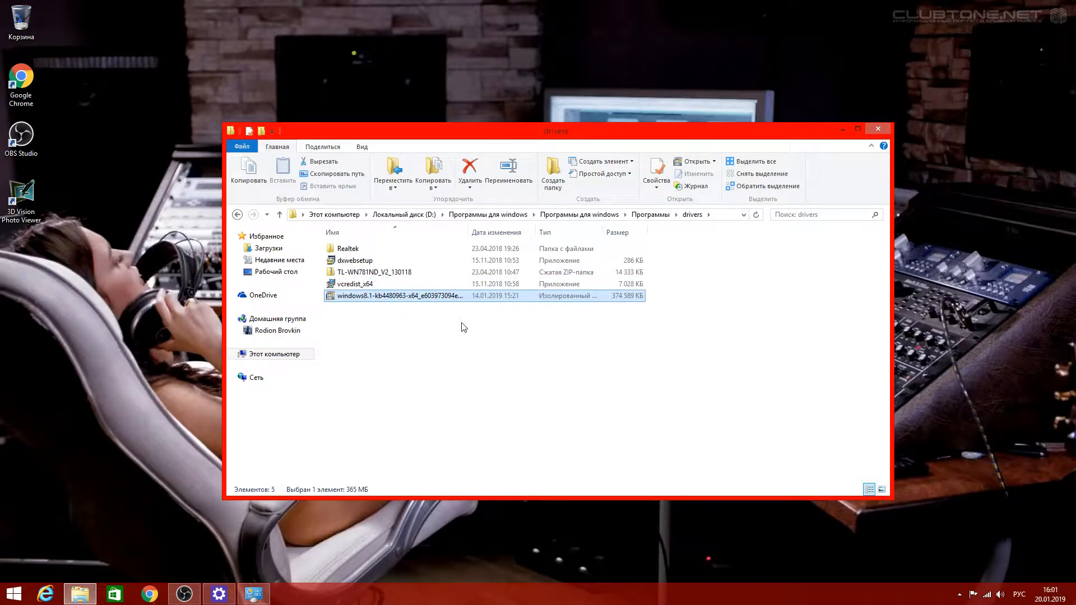
{"action": "double_click", "coordinate": [416, 295]}
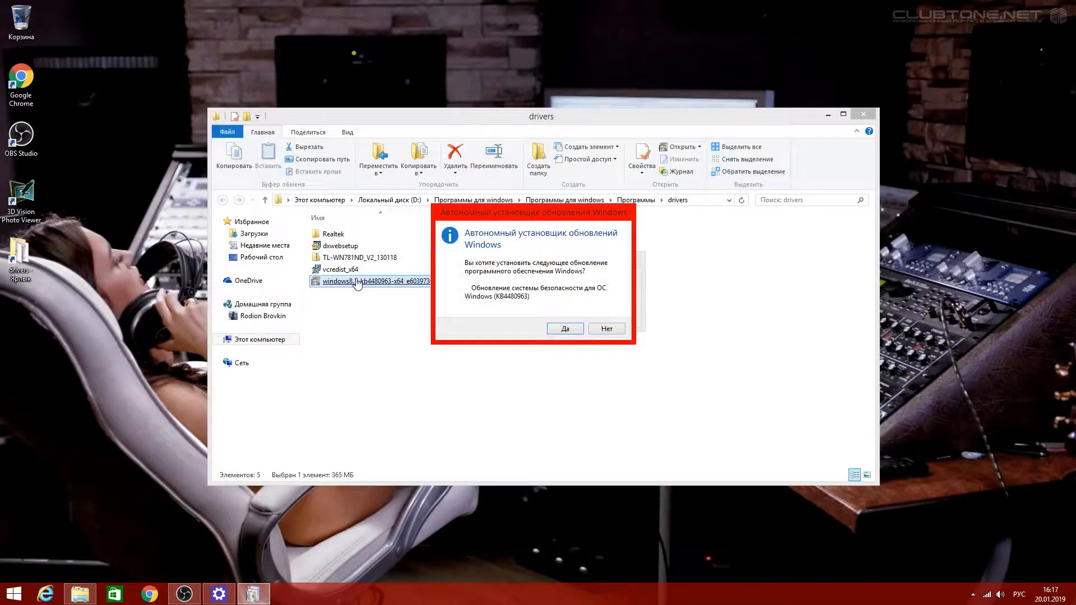
{"action": "left_click", "coordinate": [566, 333]}
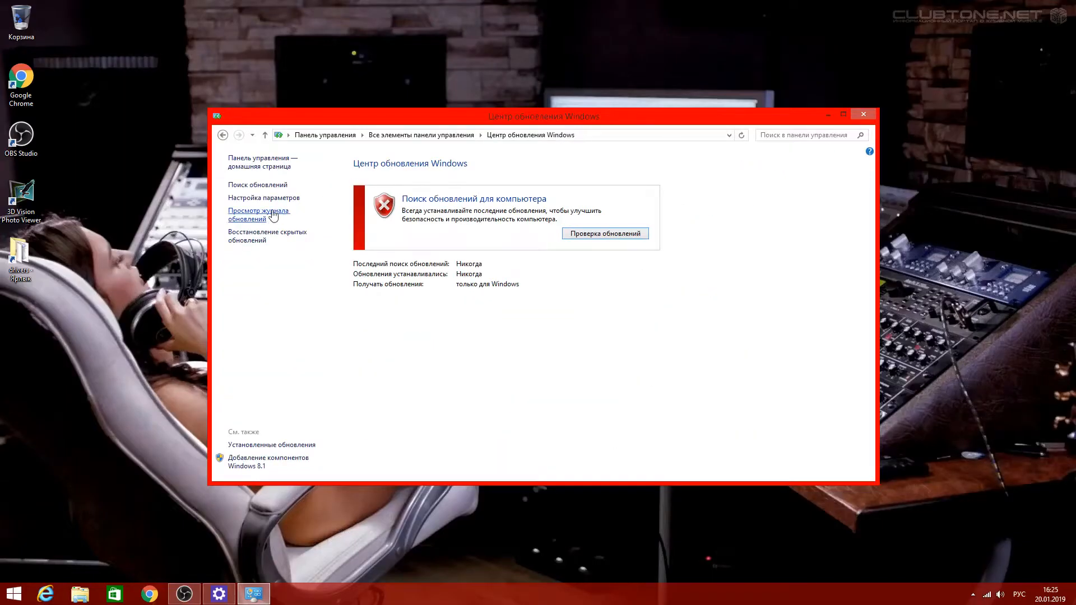
Step: Set important updates to "Устанавливать обновления автоматически (рекомендуется)" in the Windows Update settings and save
{"action": "left_click", "coordinate": [258, 216]}
{"action": "left_click", "coordinate": [541, 229]}
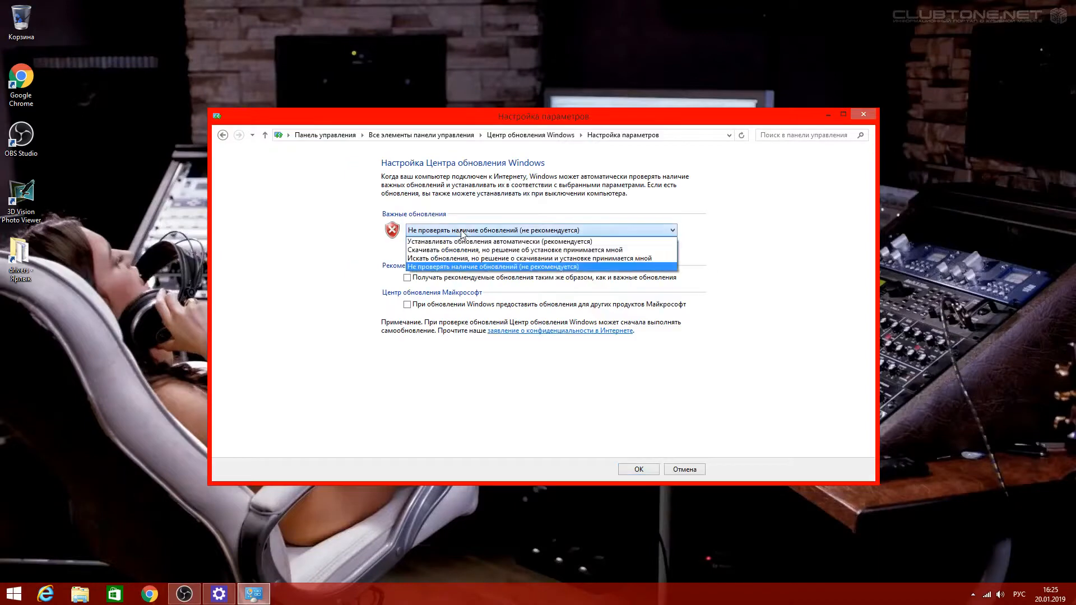
{"action": "left_click", "coordinate": [471, 241]}
{"action": "left_click", "coordinate": [641, 469]}
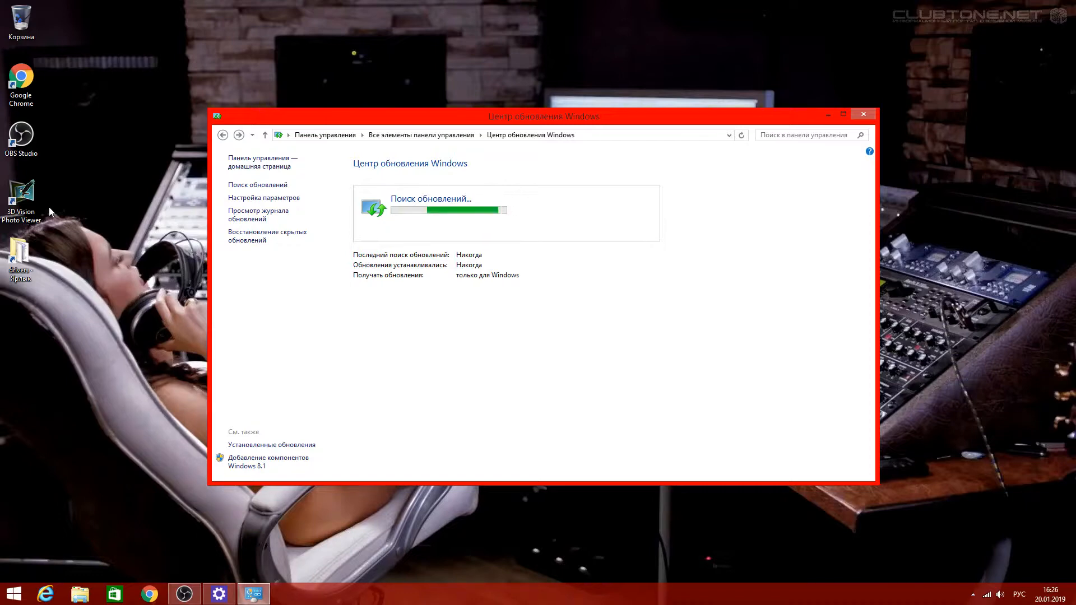
Step: Open Resource Monitor through Task Manager, maximize it, and examine the disk activity during the update search
{"action": "right_click", "coordinate": [501, 598]}
{"action": "left_click", "coordinate": [539, 569]}
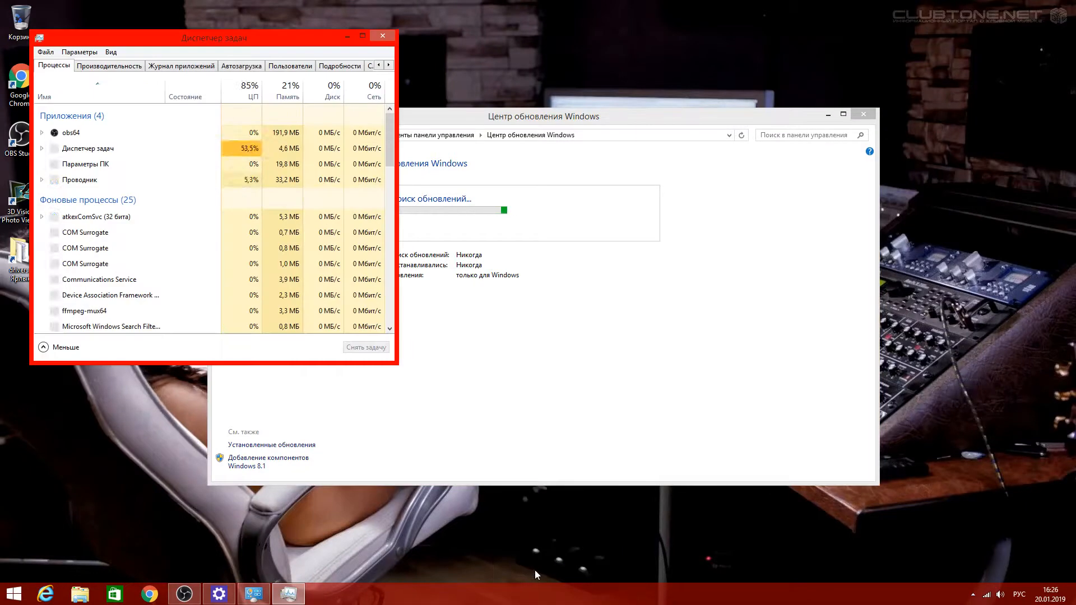
{"action": "left_click", "coordinate": [104, 65]}
{"action": "left_click", "coordinate": [147, 353]}
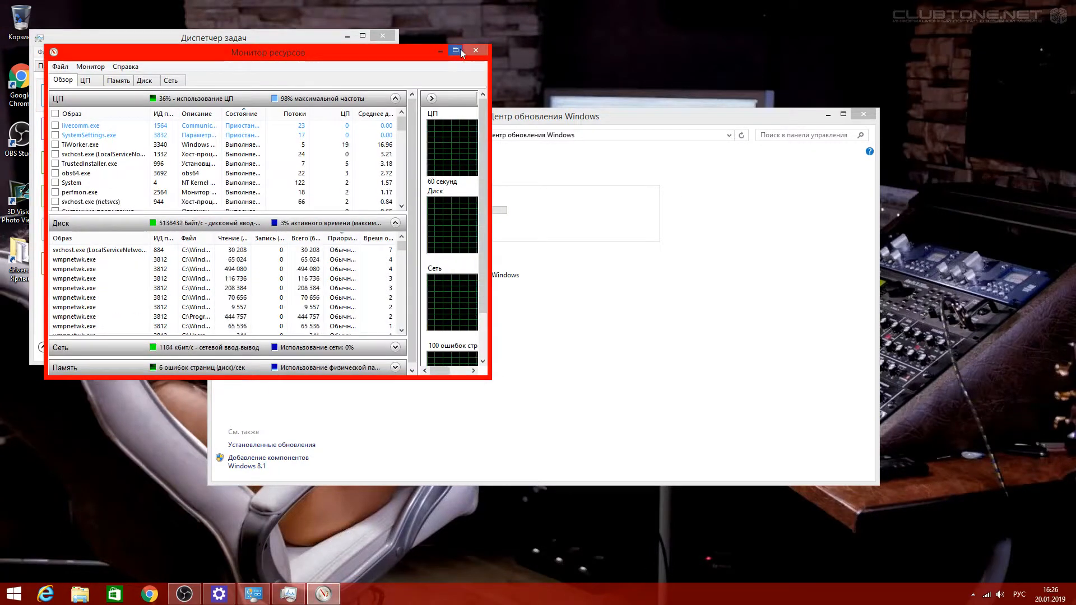
{"action": "left_click", "coordinate": [455, 51]}
{"action": "left_click_drag", "start_coordinate": [990, 200], "coordinate": [1004, 231]}
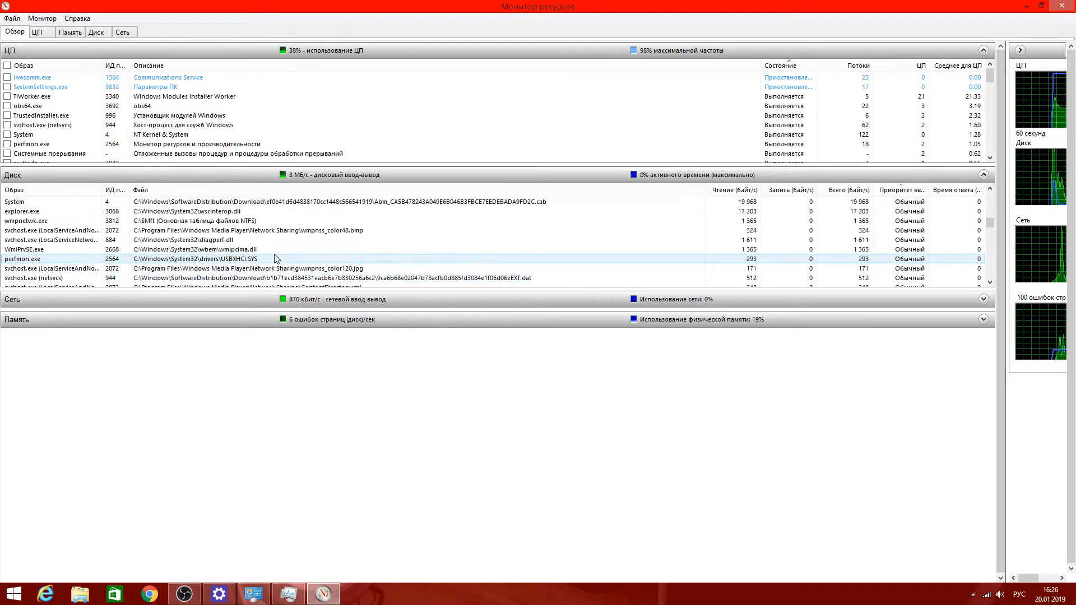
Step: Switch back to Windows Update, open the important updates, and start installing them
{"action": "left_click", "coordinate": [262, 597]}
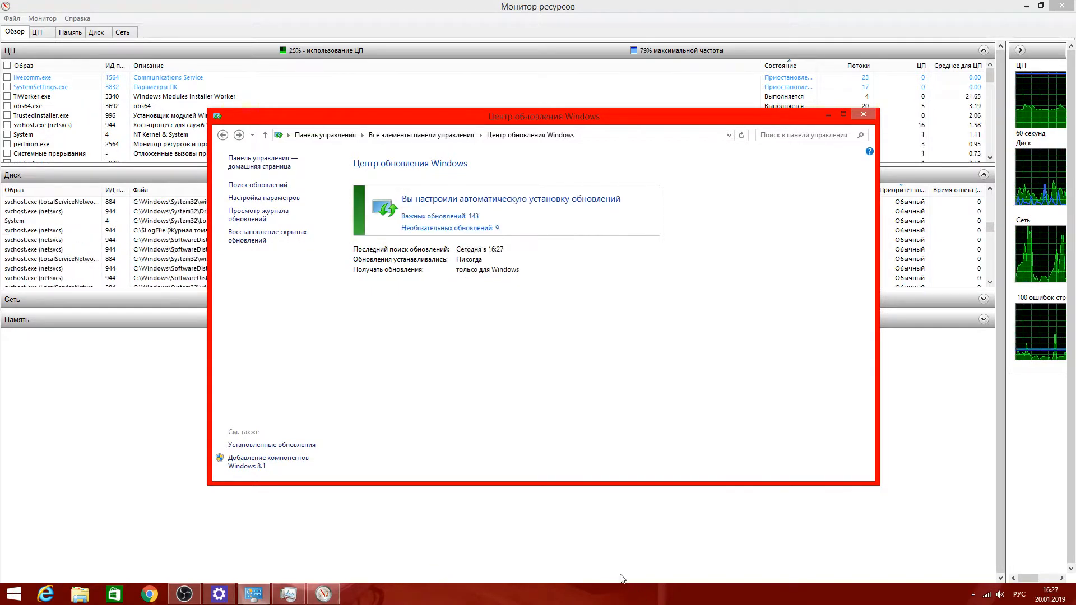
{"action": "left_click", "coordinate": [442, 222]}
{"action": "left_click", "coordinate": [882, 533]}
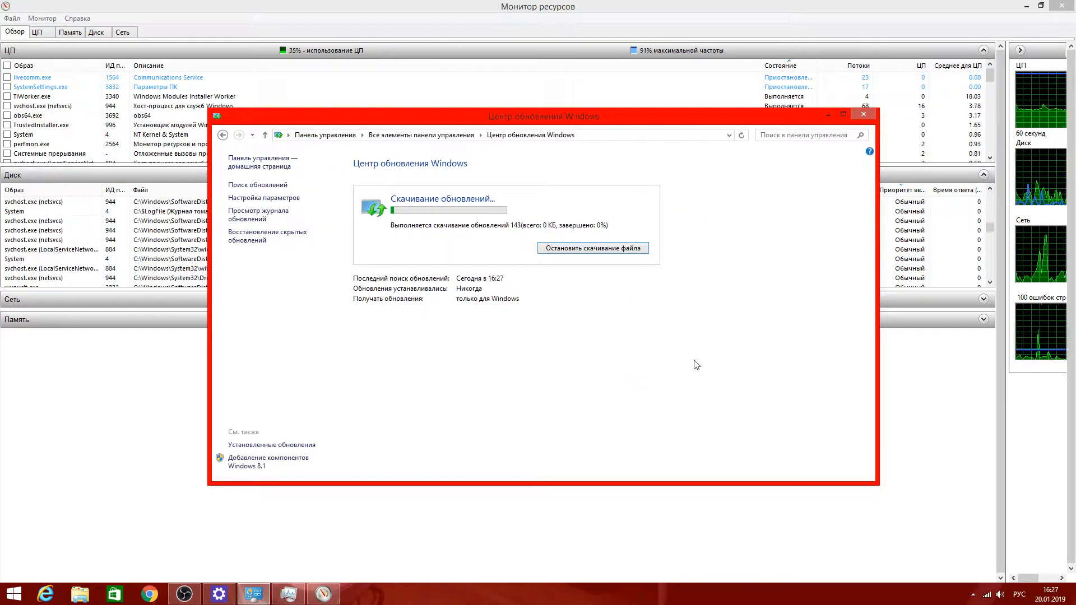
Step: Close Resource Monitor and Task Manager
{"action": "left_click", "coordinate": [1061, 5]}
{"action": "left_click", "coordinate": [383, 37]}
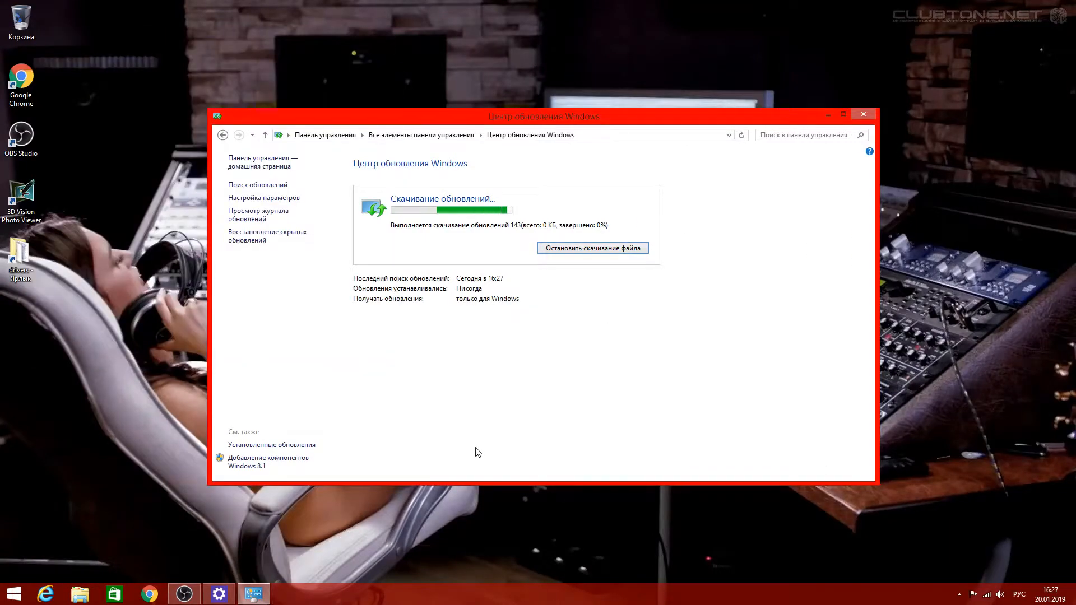